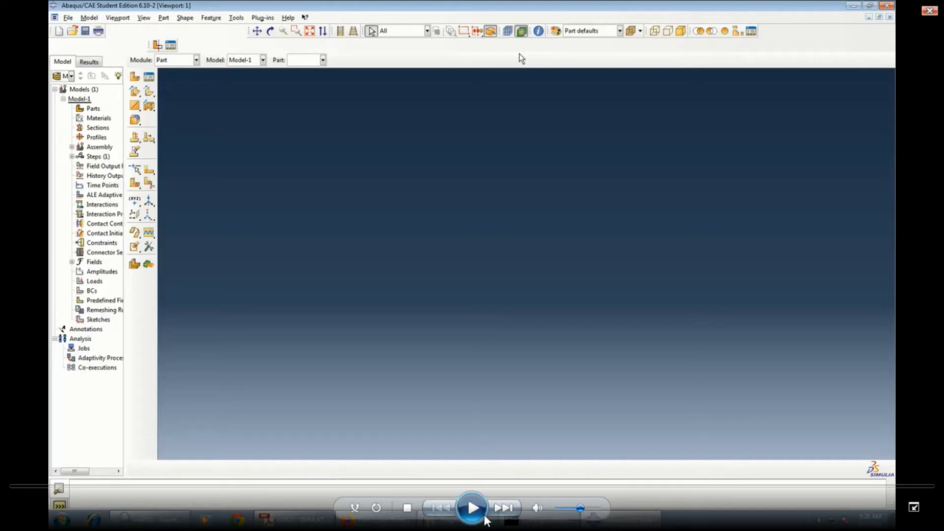
# Finish the C-shaped sketch to create Part-1 as a solid planar shell.
pyautogui.press('space')
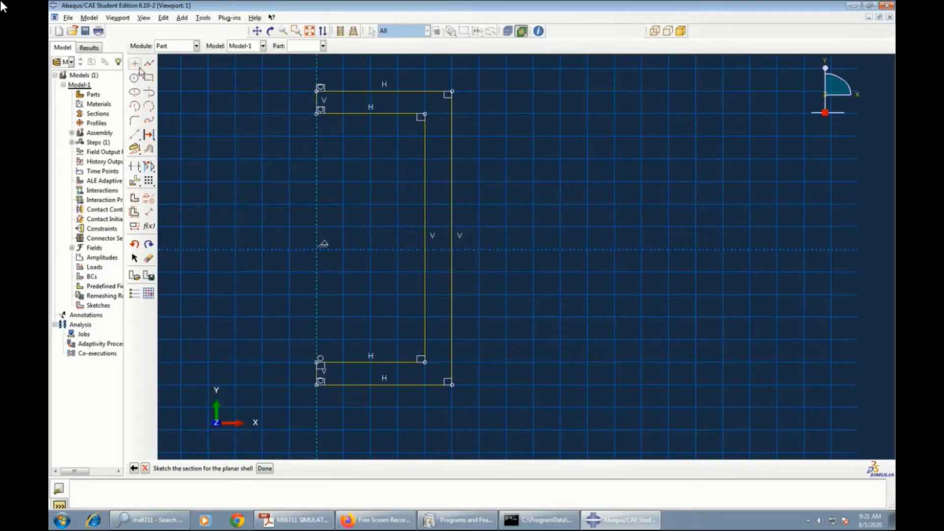
pyautogui.click(265, 467)
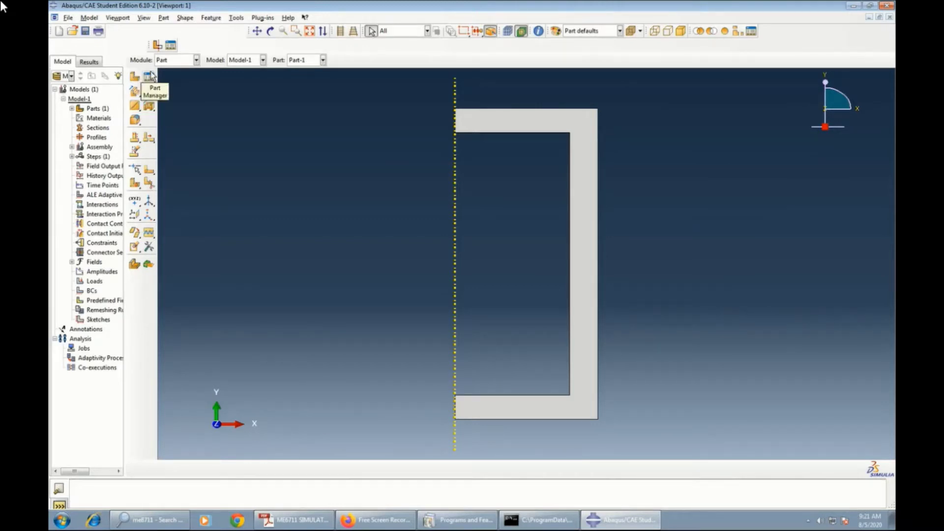
# In the Property module, create Material-1 with elastic behaviour and Young's modulus 2e5.
pyautogui.click(197, 60)
pyautogui.click(187, 81)
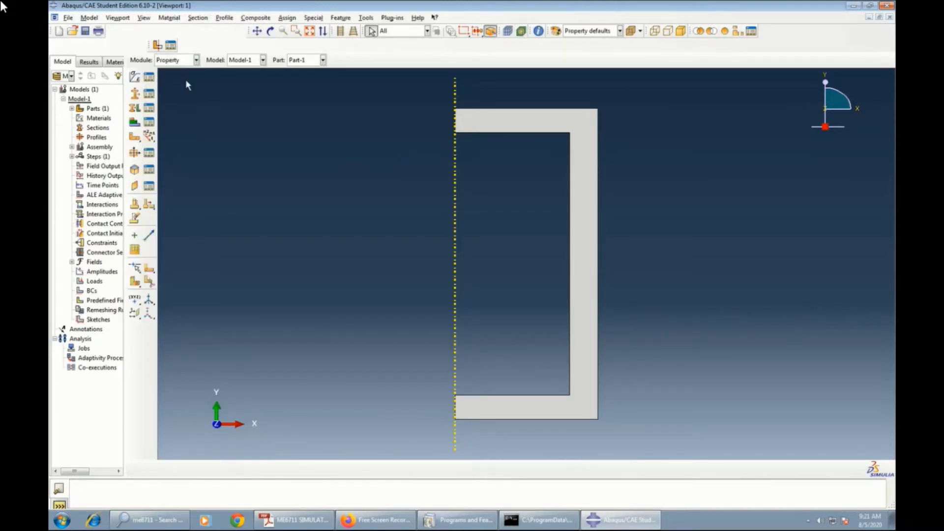
pyautogui.click(134, 77)
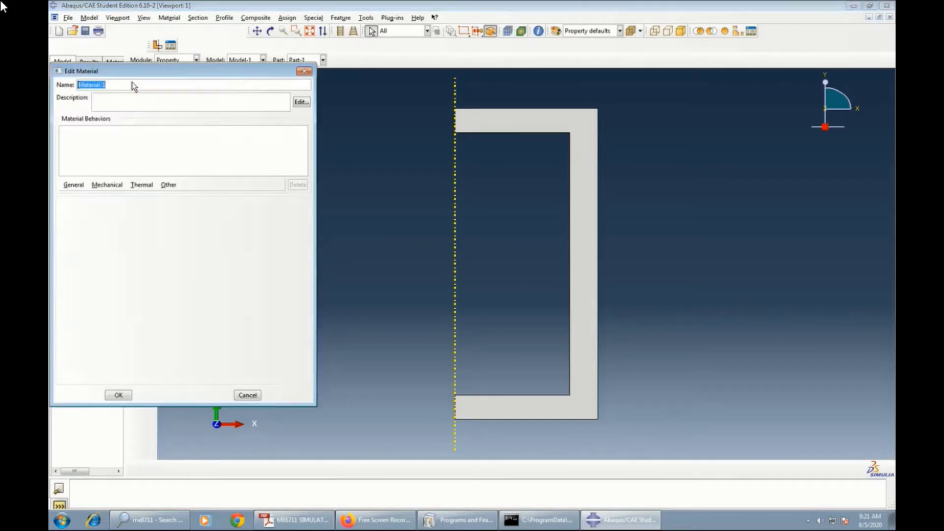
pyautogui.click(110, 186)
pyautogui.moveTo(112, 196)
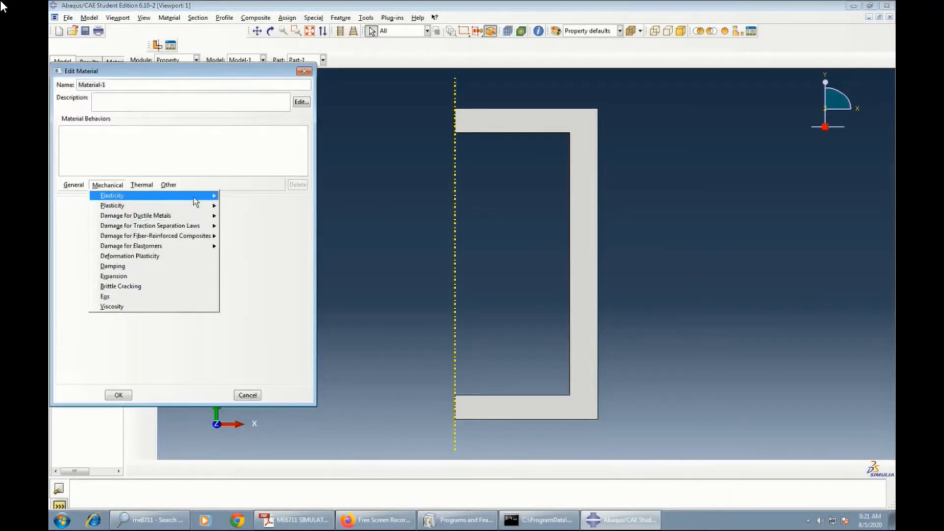
pyautogui.click(236, 197)
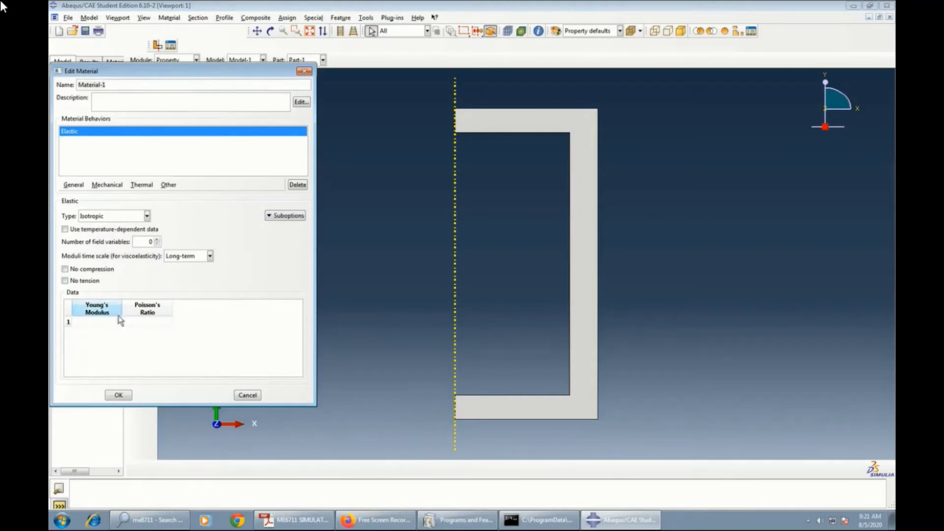
pyautogui.doubleClick(107, 329)
pyautogui.write('2e5')
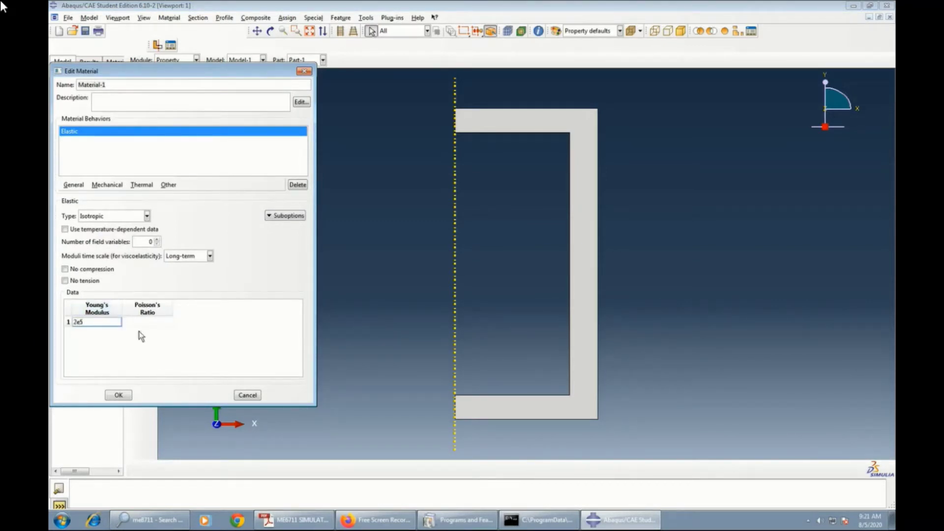
pyautogui.doubleClick(145, 325)
pyautogui.write('0.3')
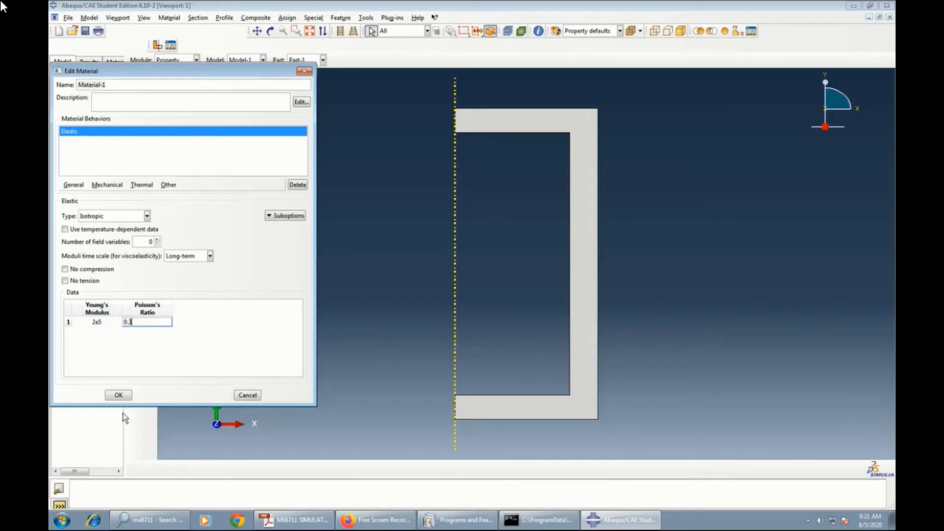
pyautogui.click(120, 395)
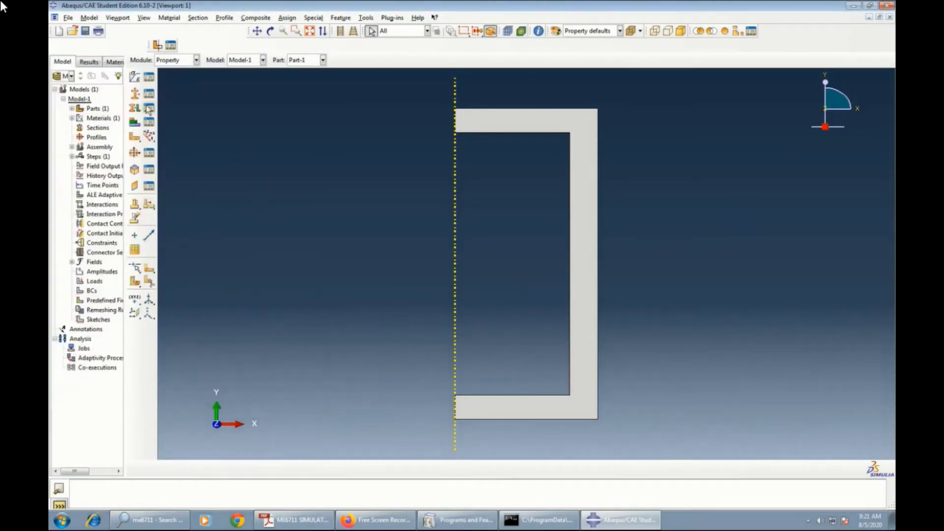
# Create solid homogeneous Section-1 from Material-1 and assign it to the whole C-section.
pyautogui.click(136, 101)
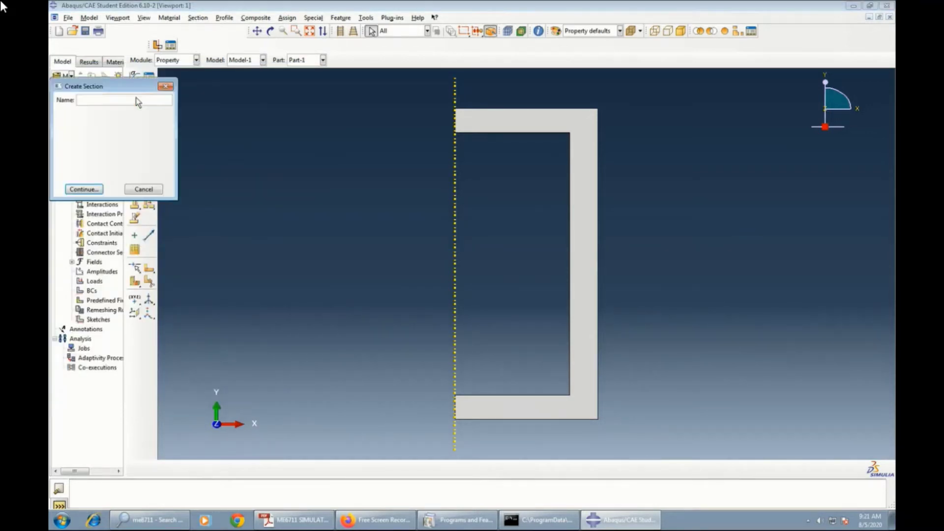
pyautogui.click(84, 190)
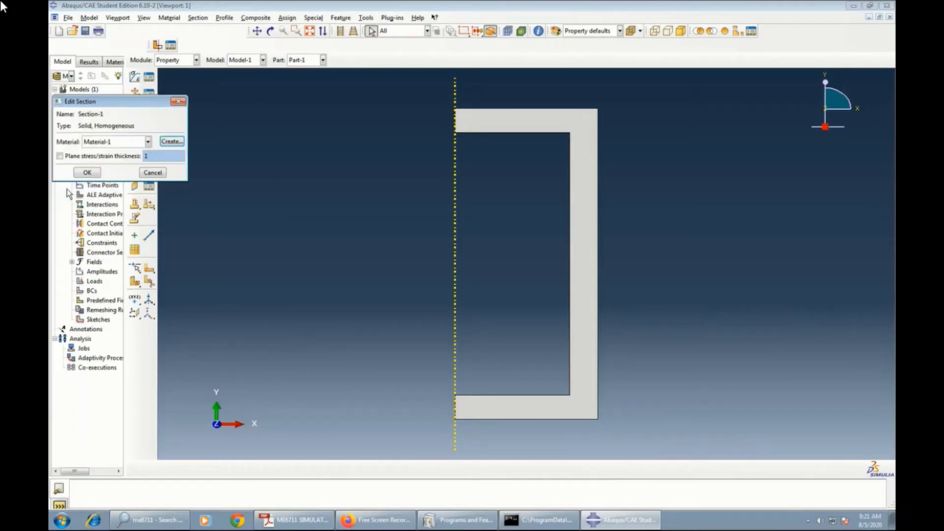
pyautogui.click(81, 177)
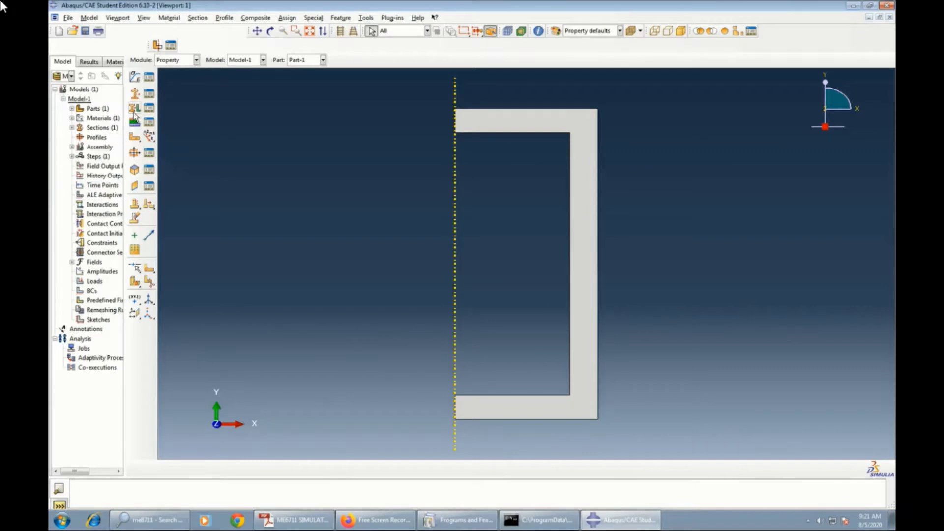
pyautogui.click(134, 109)
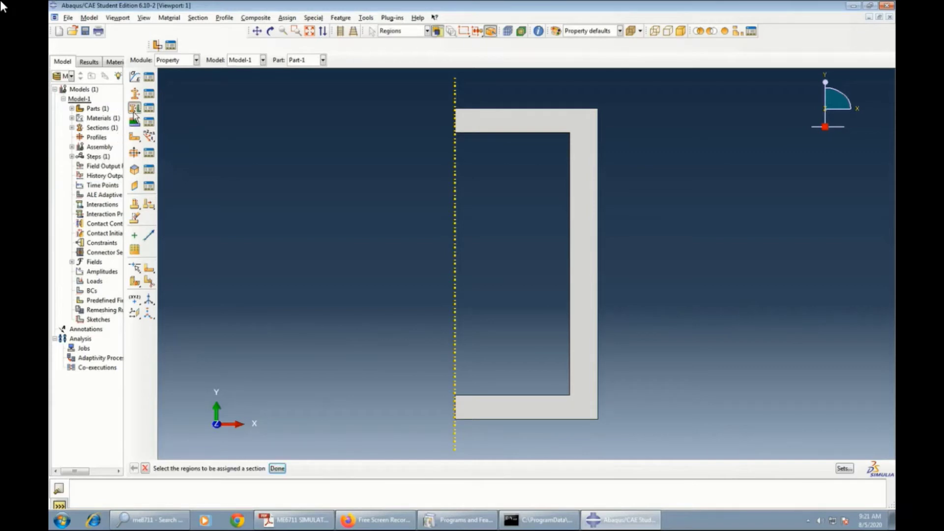
pyautogui.click(488, 403)
pyautogui.click(276, 469)
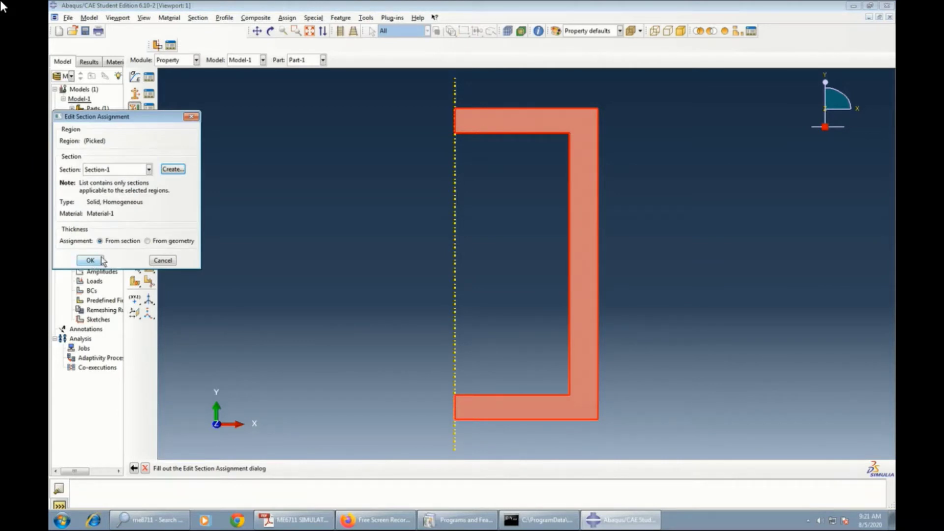
pyautogui.click(98, 261)
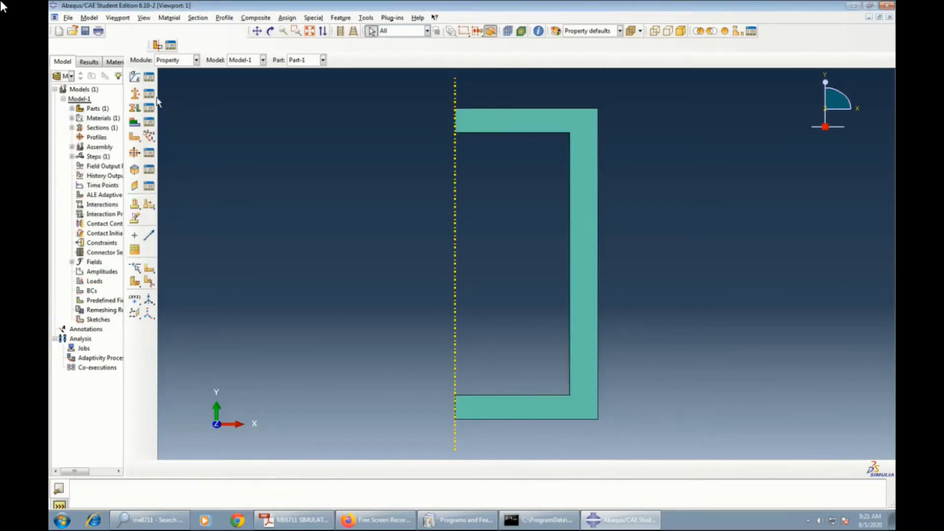
# Add an instance of Part-1 to the assembly.
pyautogui.click(195, 60)
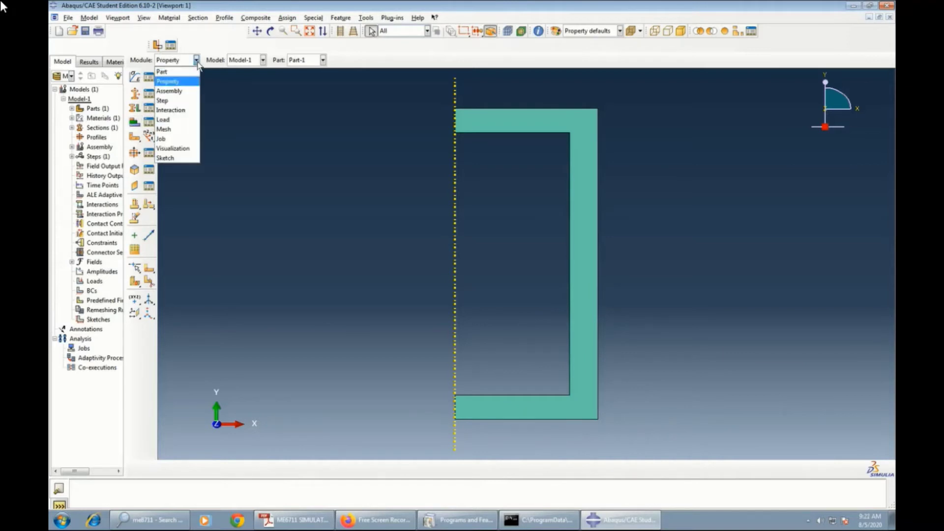
pyautogui.click(185, 88)
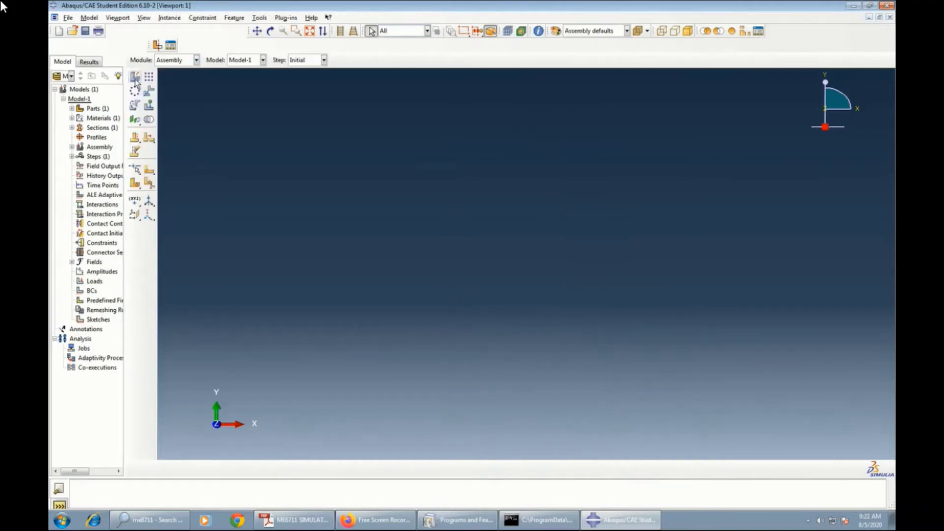
pyautogui.click(135, 80)
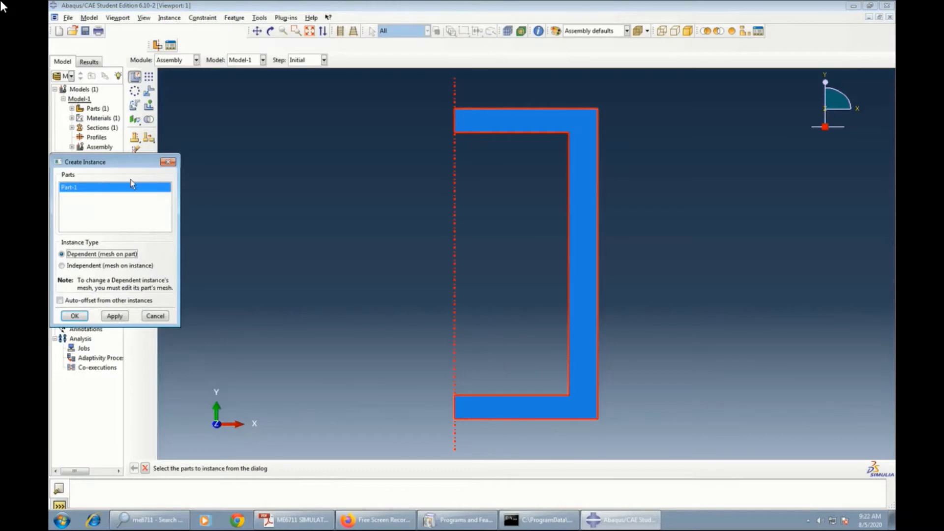
pyautogui.click(74, 316)
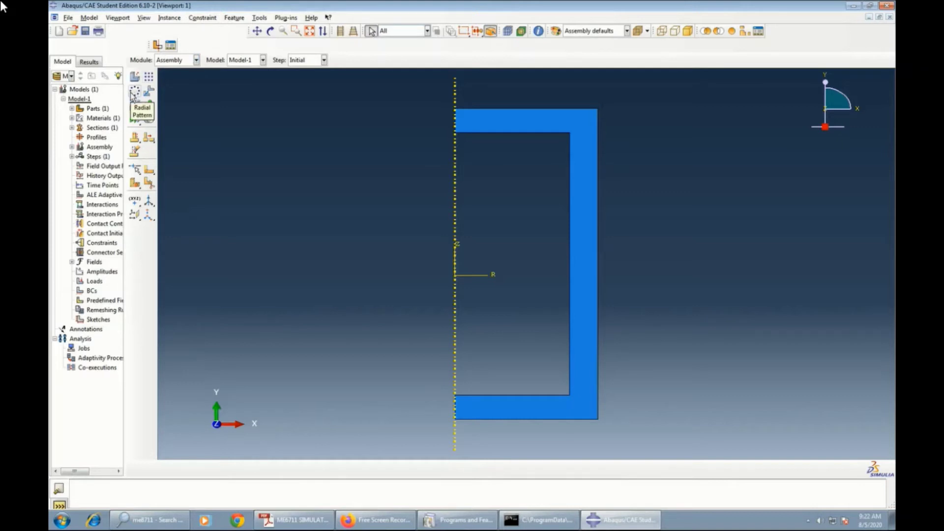
# Create Step-1 as a Static, General analysis step.
pyautogui.click(198, 65)
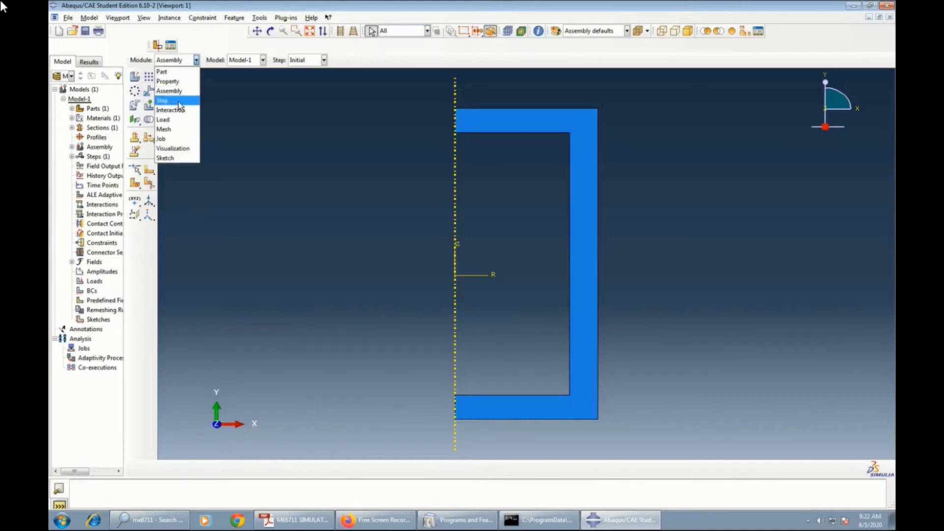
pyautogui.click(178, 106)
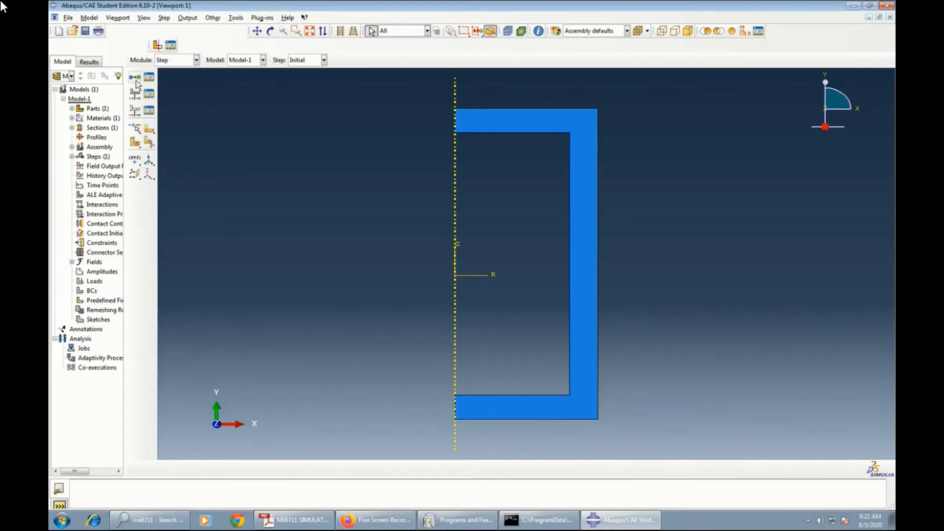
pyautogui.click(133, 79)
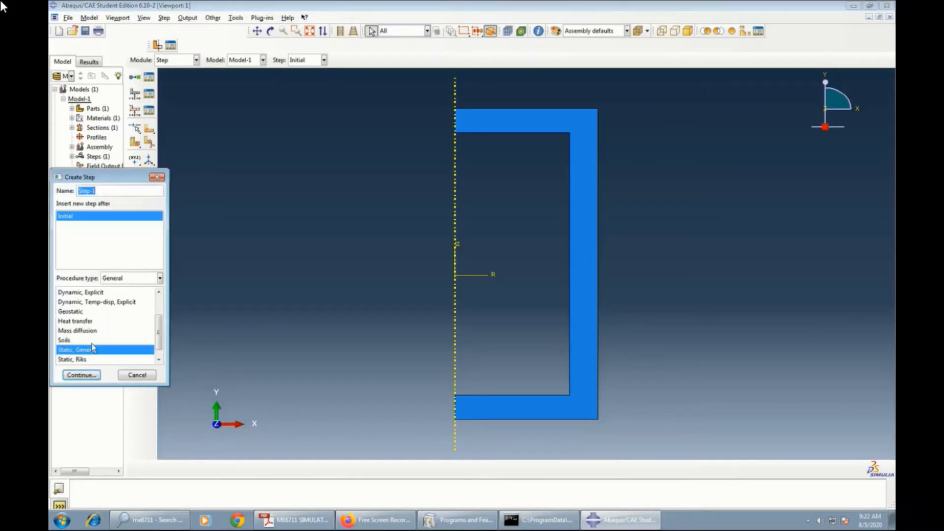
pyautogui.click(87, 376)
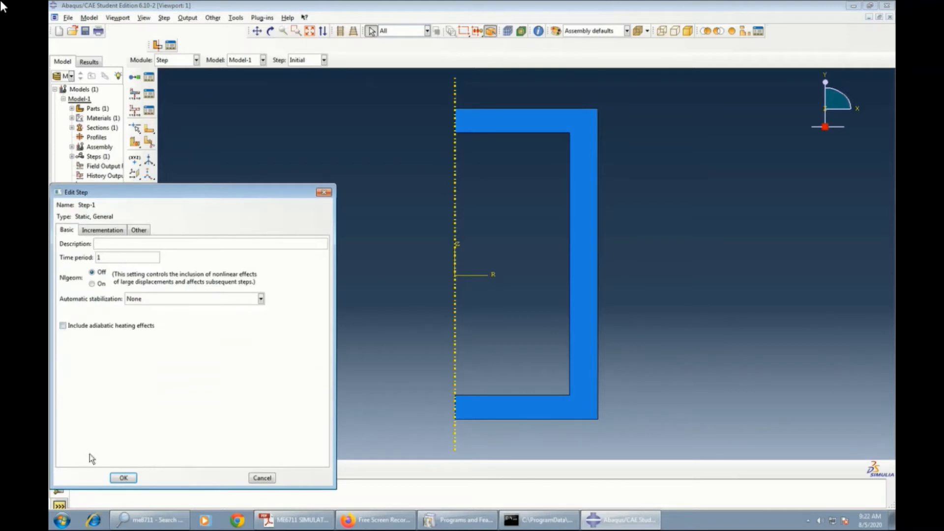
pyautogui.click(123, 478)
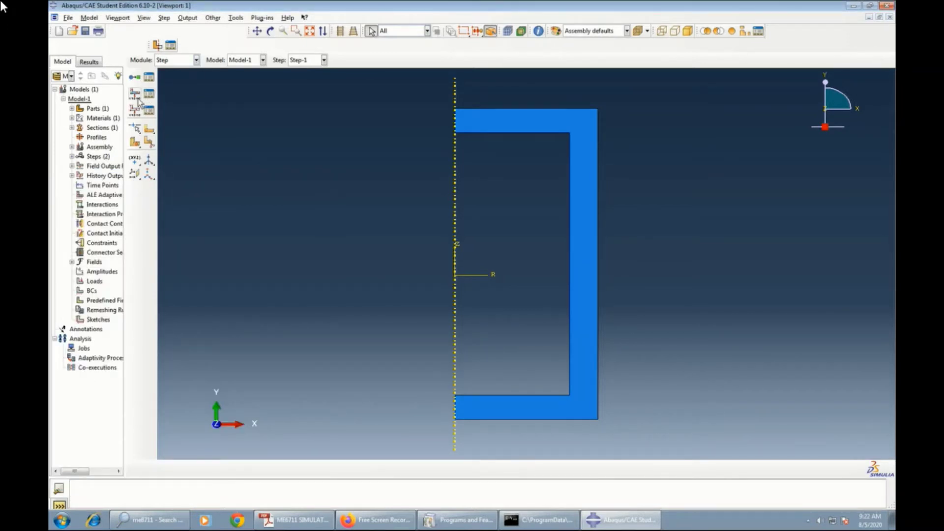
# Create Load-1, a pressure of magnitude -200 on the top and bottom flange edges.
pyautogui.click(198, 63)
pyautogui.click(172, 121)
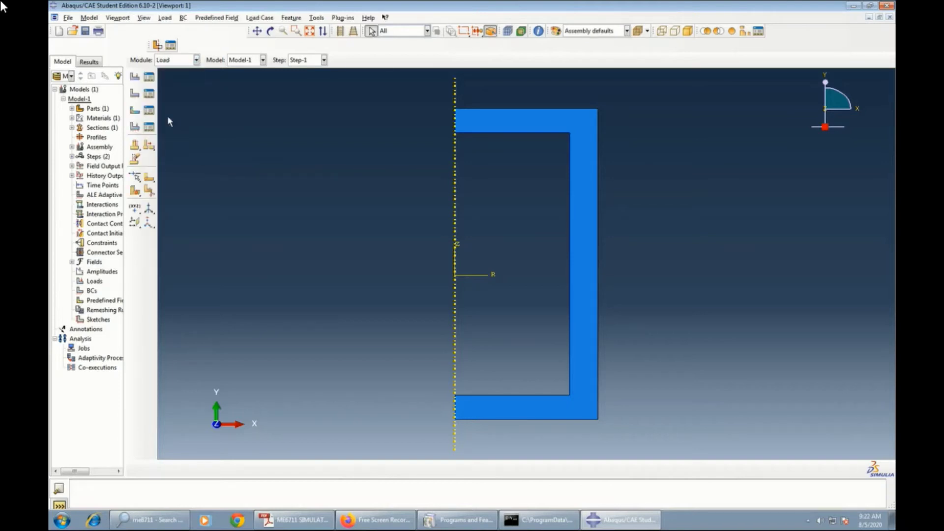
pyautogui.click(136, 78)
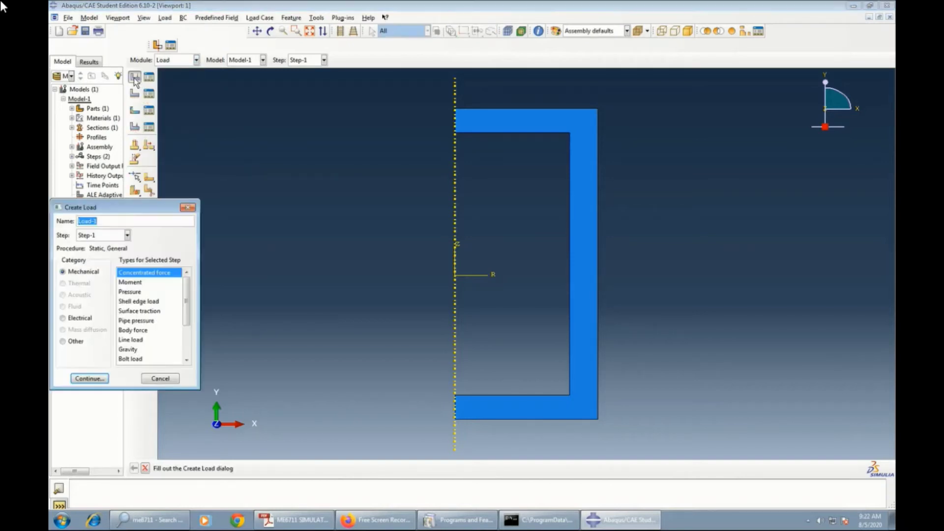
pyautogui.click(132, 291)
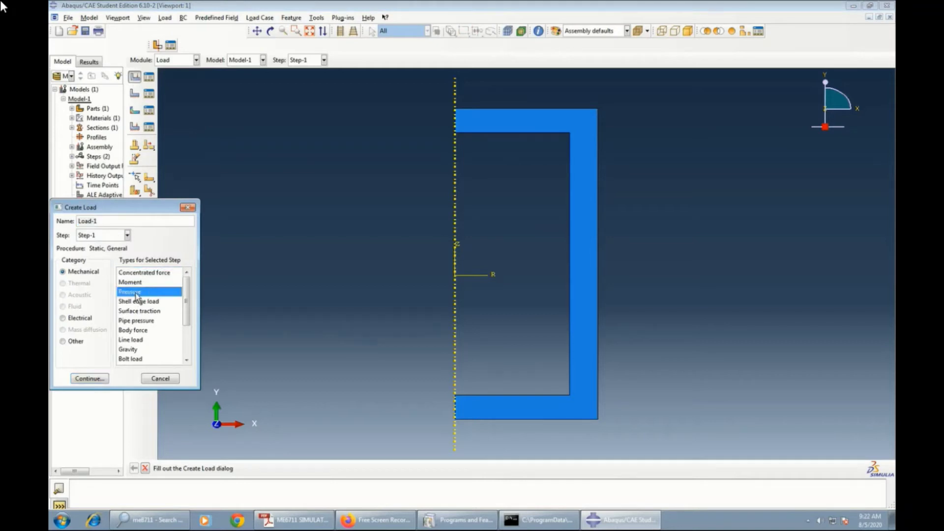
pyautogui.click(89, 378)
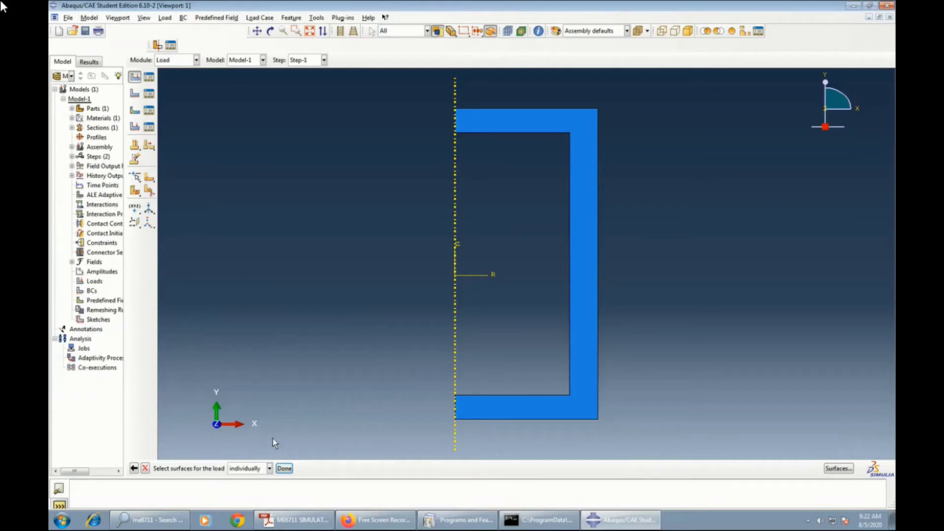
pyautogui.click(541, 110)
pyautogui.keyDown('shift'); pyautogui.click(541, 419); pyautogui.keyUp('shift')
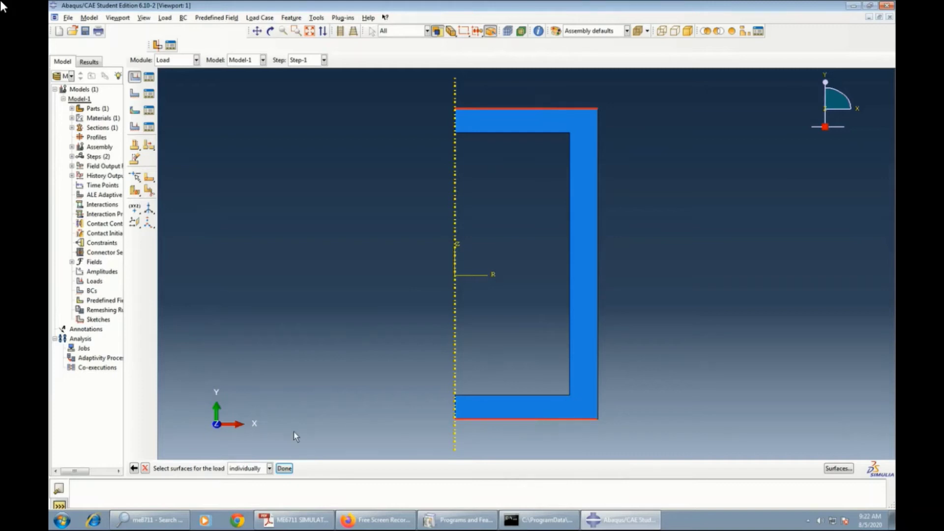
pyautogui.click(284, 468)
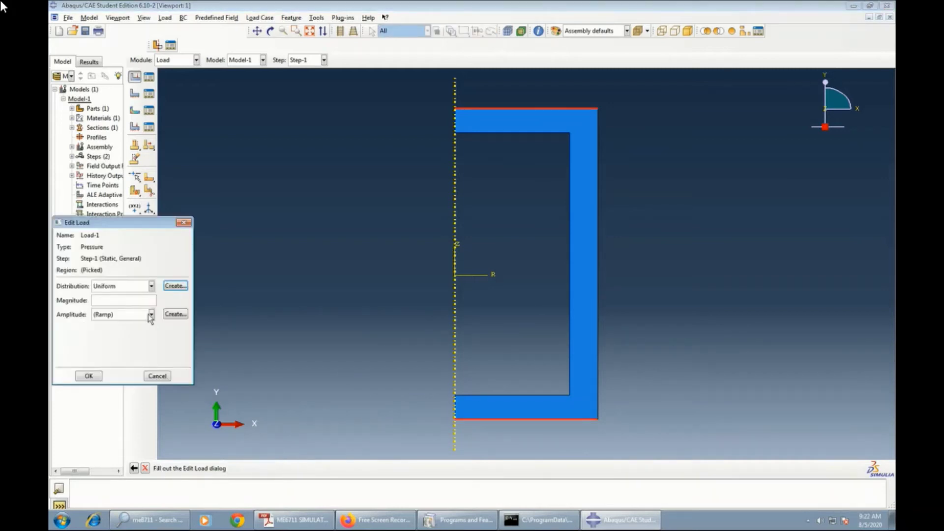
pyautogui.click(114, 302)
pyautogui.click(98, 376)
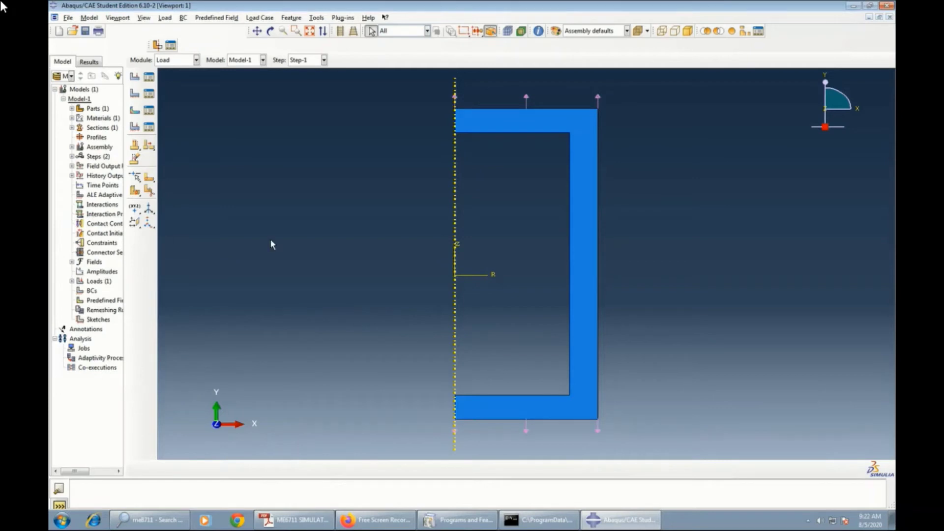
# Create BC-1, an encastre condition fixing the inner vertical web edge.
pyautogui.click(134, 94)
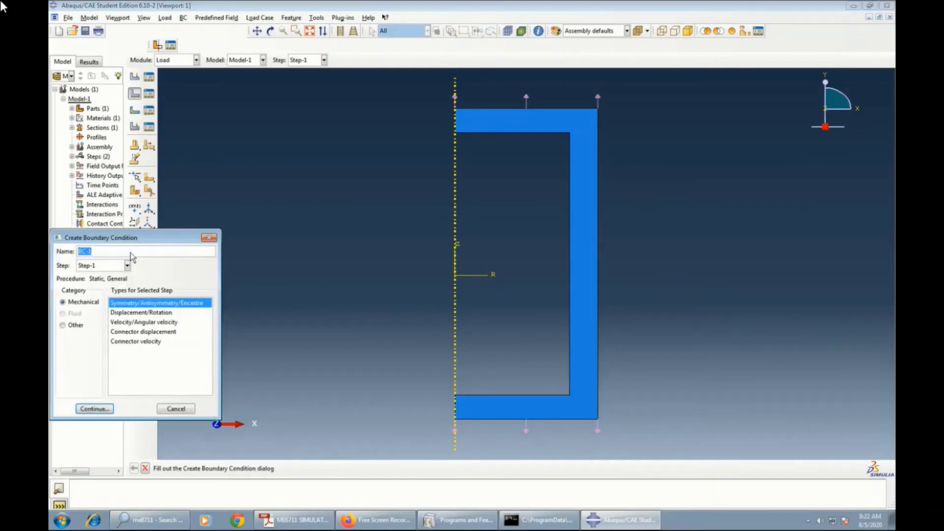
pyautogui.click(93, 410)
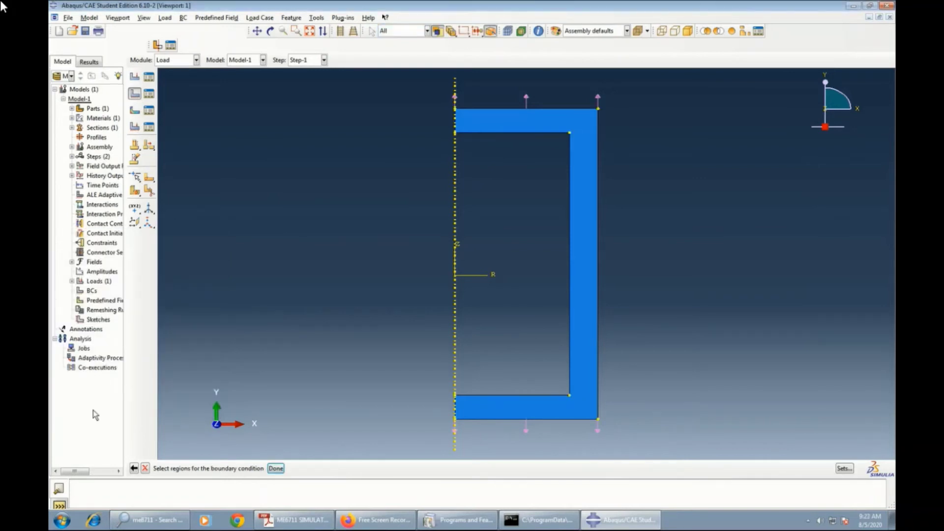
pyautogui.click(570, 299)
pyautogui.click(275, 468)
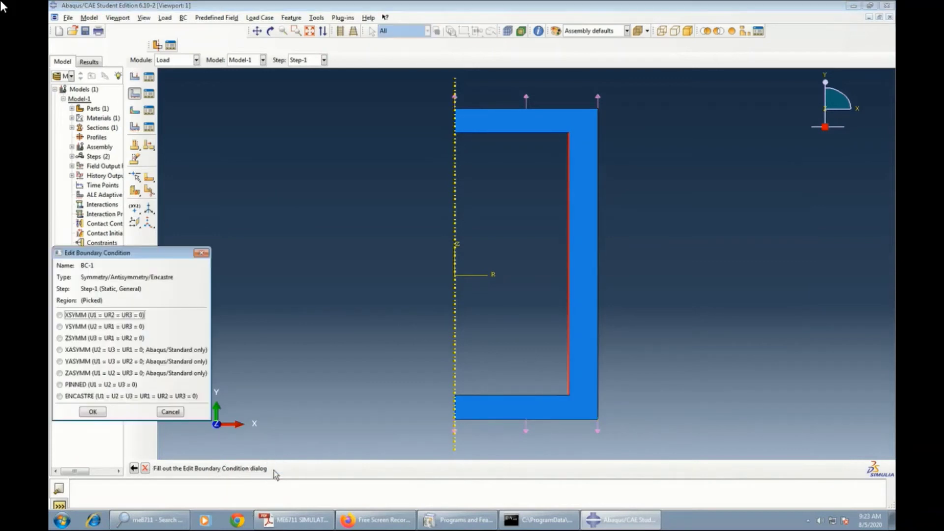
pyautogui.click(133, 396)
pyautogui.click(92, 412)
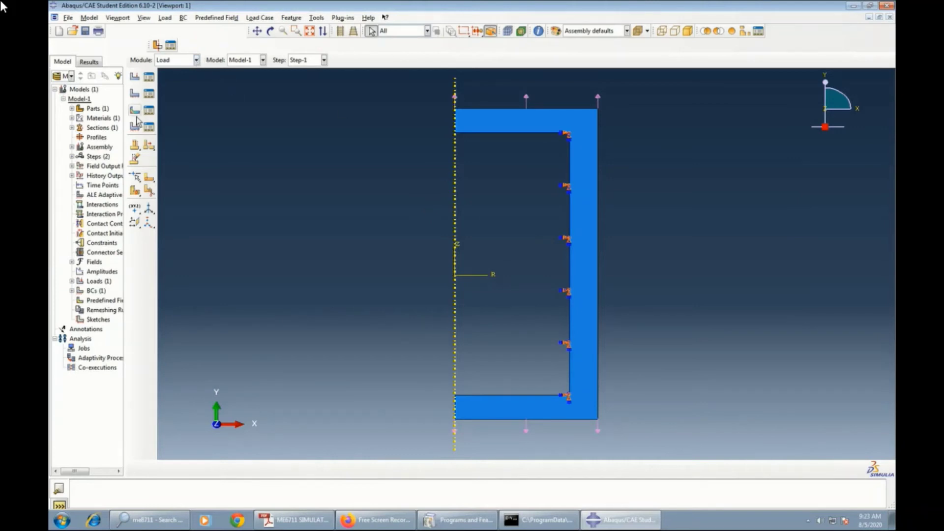
# Seed Part-1 with global size 10 and mesh it into 14 elements.
pyautogui.click(195, 60)
pyautogui.click(175, 127)
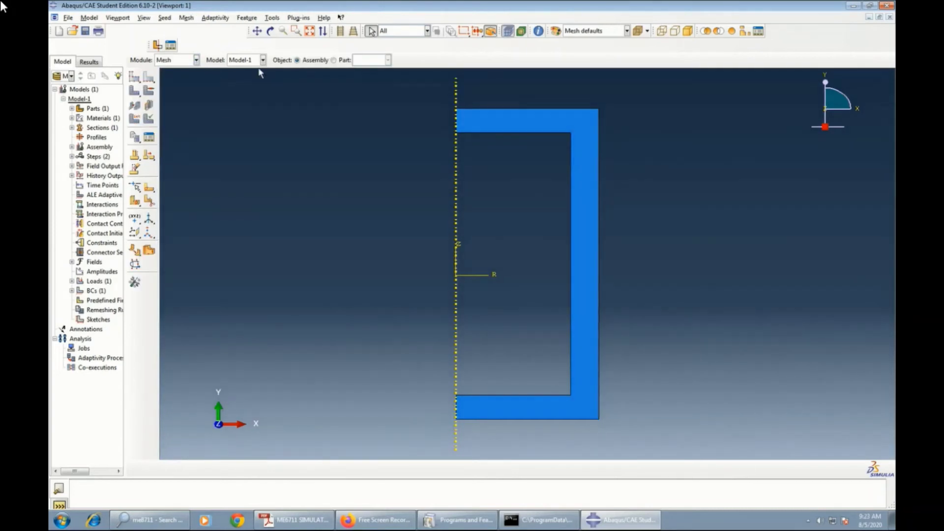
pyautogui.click(334, 59)
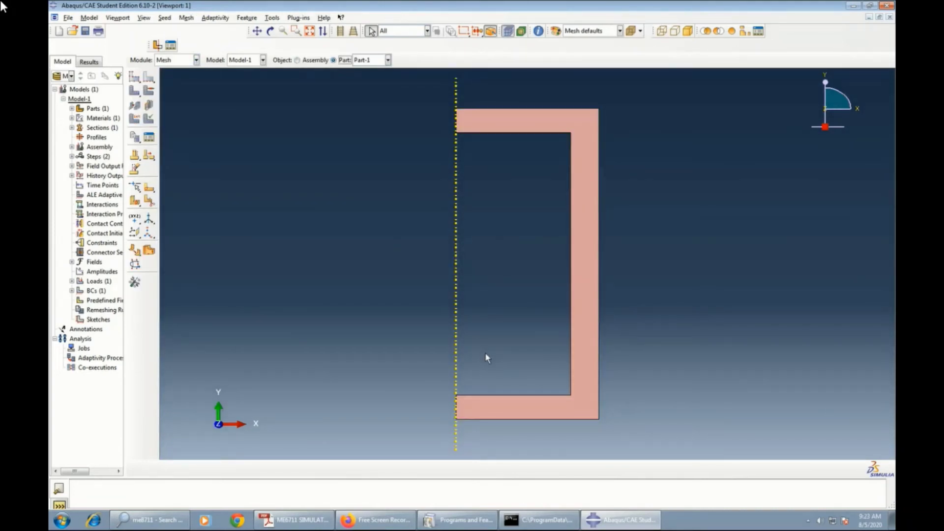
pyautogui.click(134, 77)
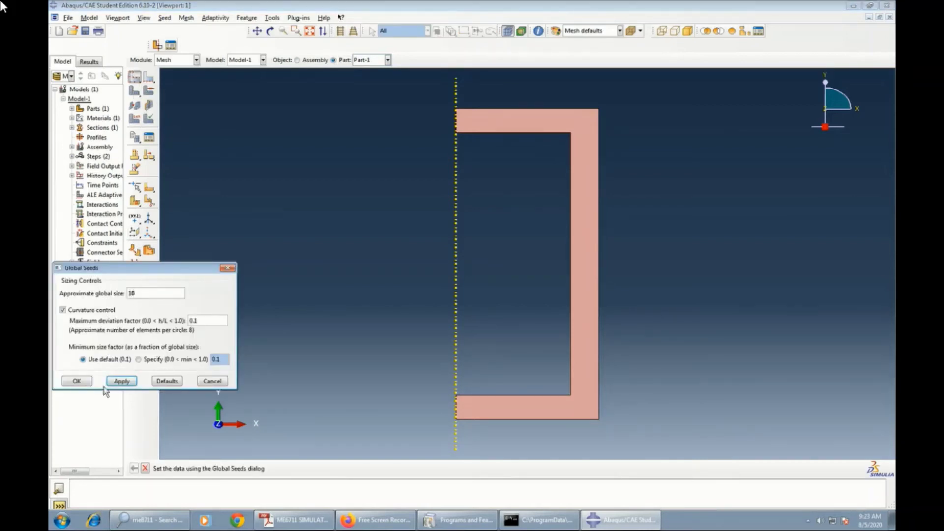
pyautogui.click(122, 381)
pyautogui.click(74, 381)
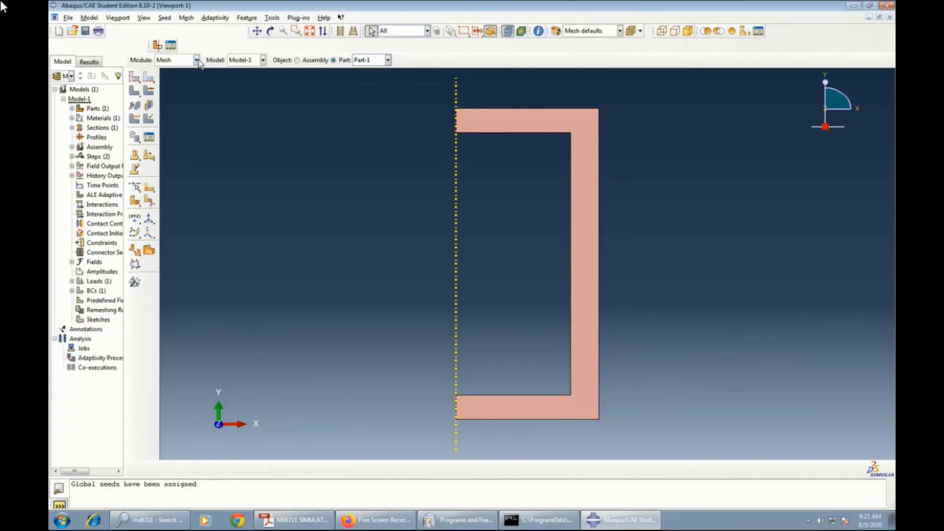
pyautogui.click(136, 96)
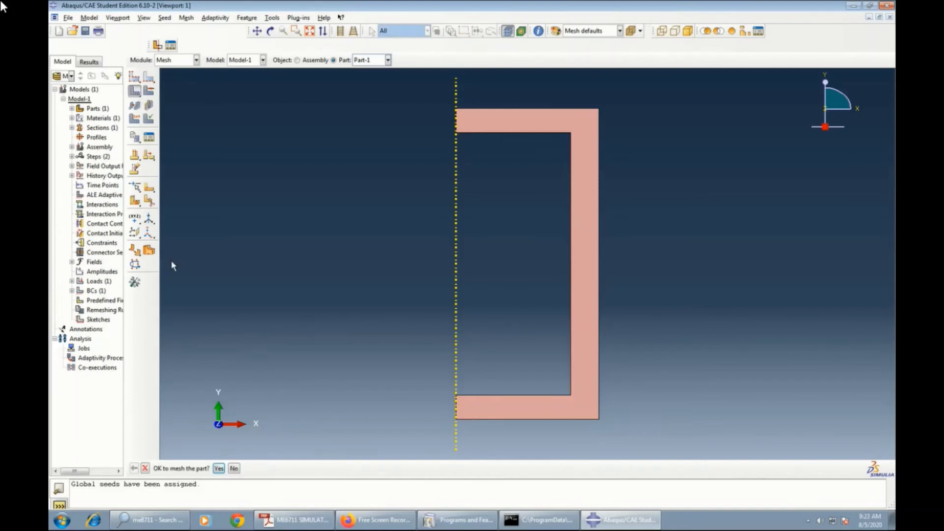
pyautogui.click(218, 469)
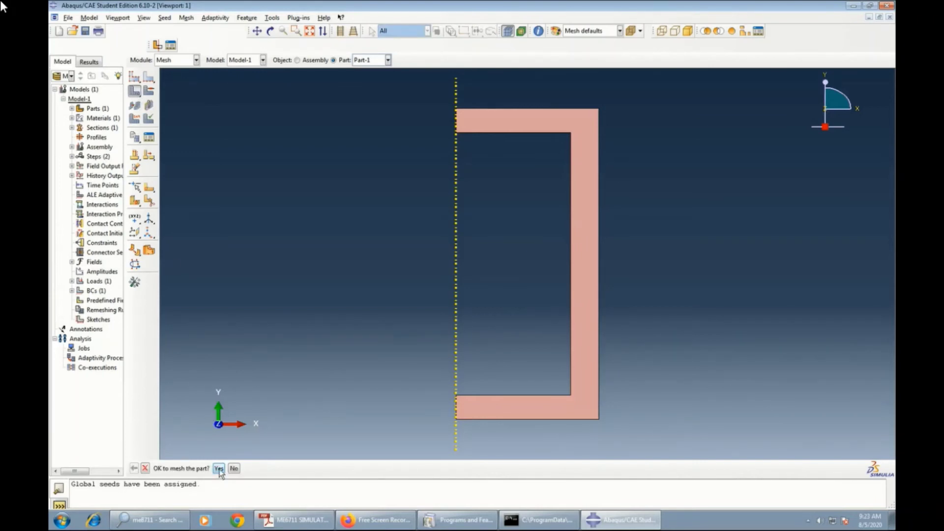
pyautogui.click(197, 59)
# Create Job-1 with default settings in the Job module.
pyautogui.click(162, 138)
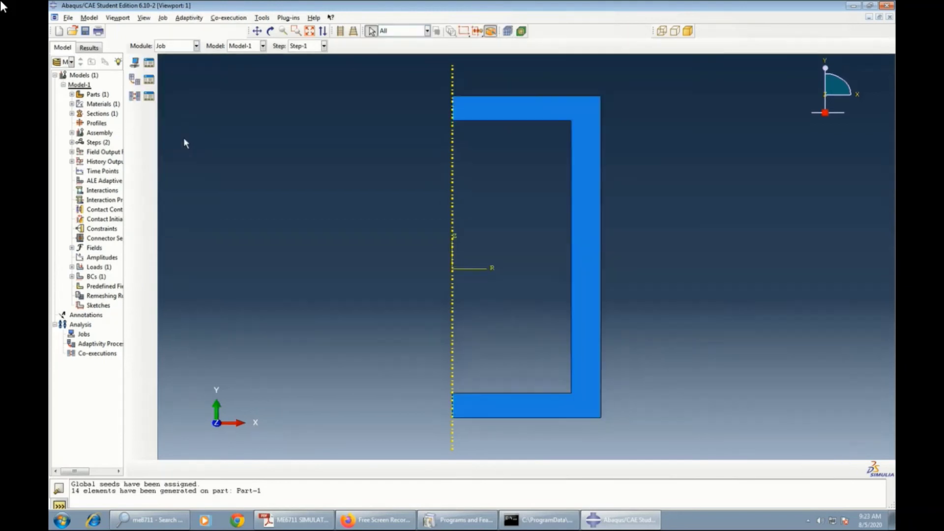
pyautogui.click(135, 64)
pyautogui.click(75, 399)
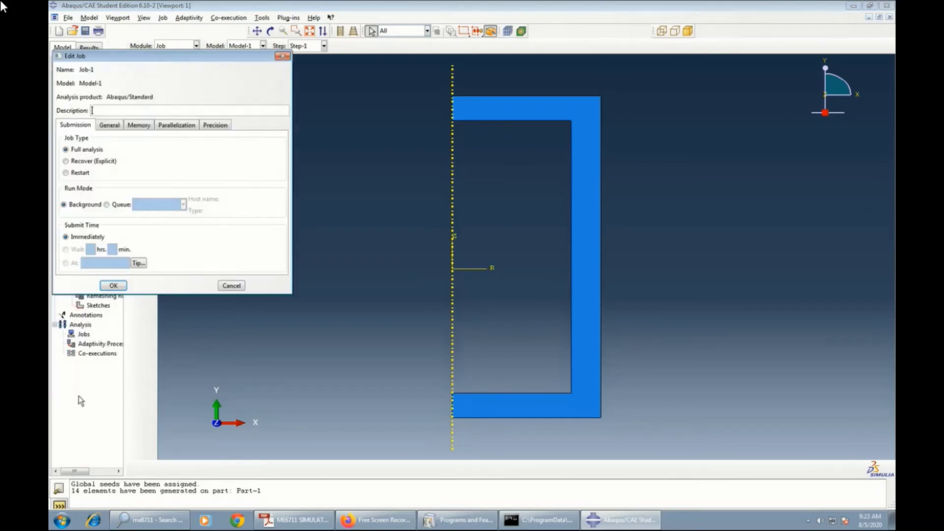
pyautogui.click(114, 285)
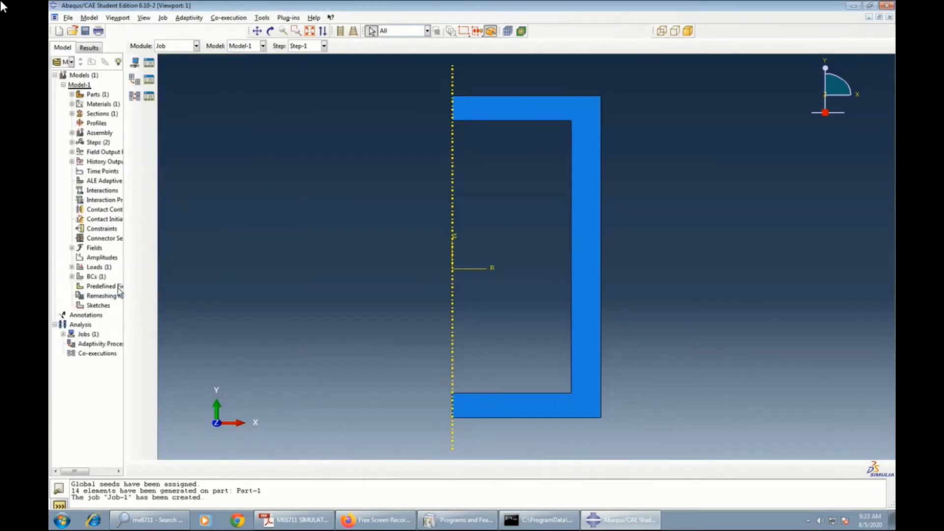
# Submit Job-1 from the Job Manager, allowing file overwrite, and run it to completion.
pyautogui.click(147, 69)
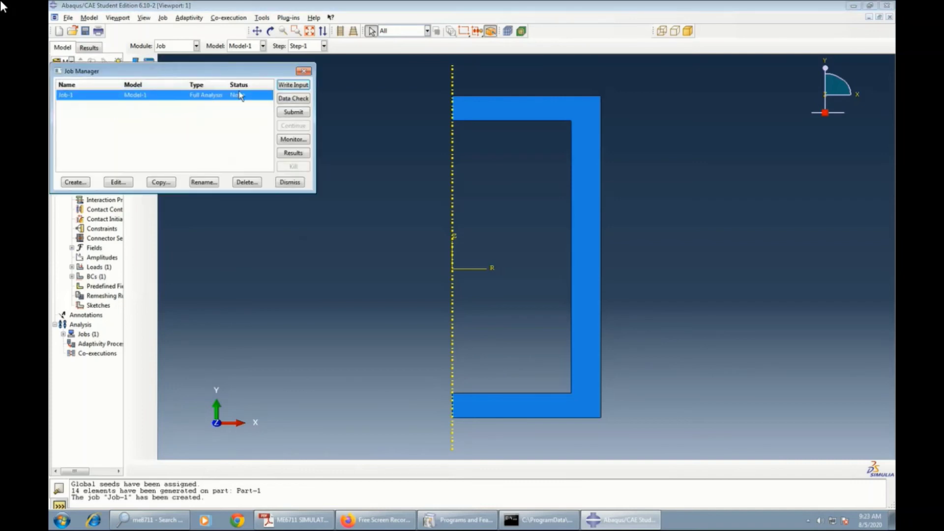
pyautogui.click(292, 113)
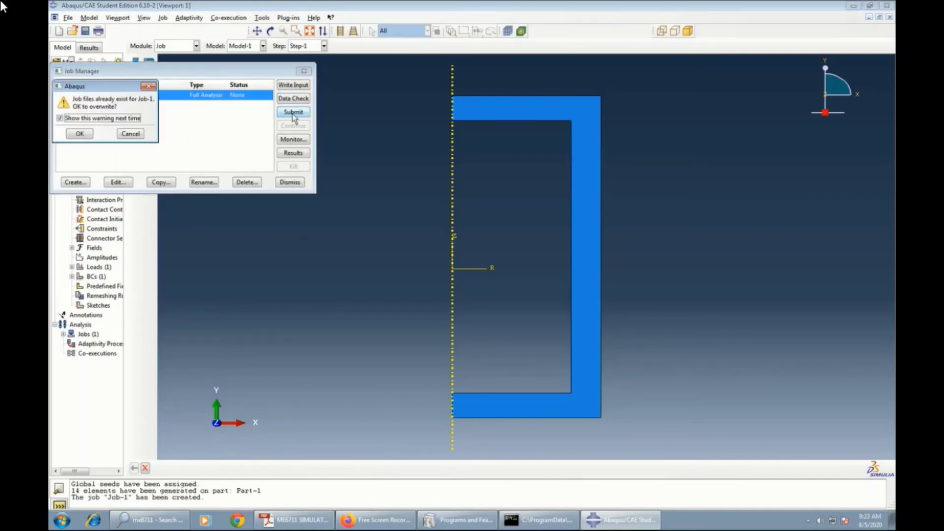
pyautogui.click(81, 135)
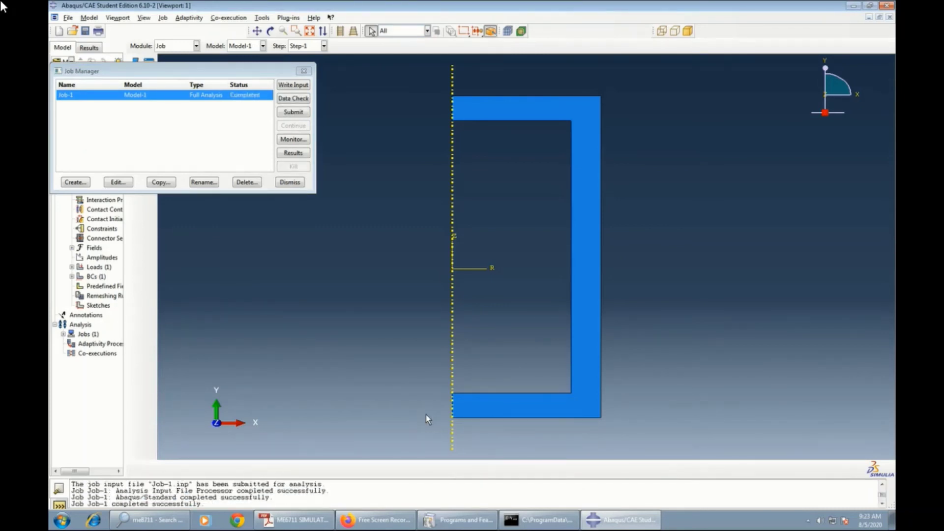
pyautogui.click(293, 113)
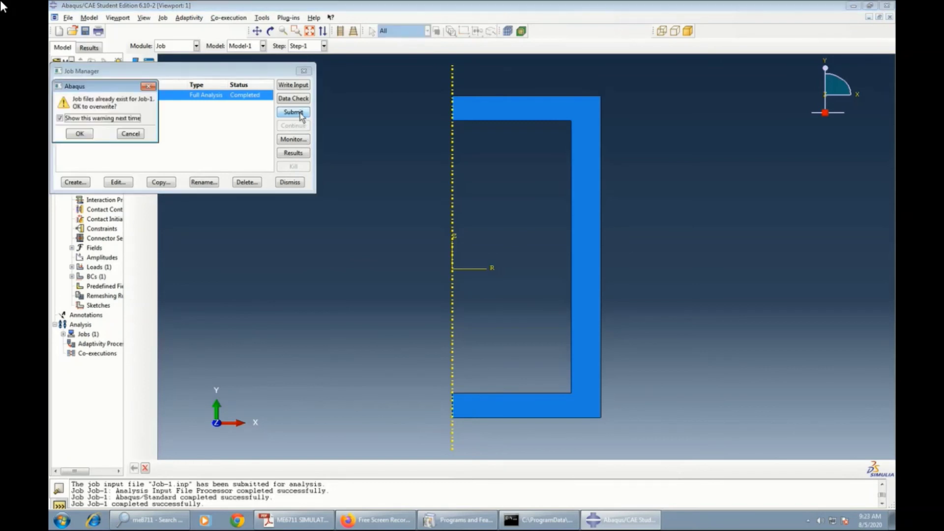
# Open the Job-1 results and plot the S, Mises contour on the deformed shape.
pyautogui.click(148, 86)
pyautogui.click(293, 153)
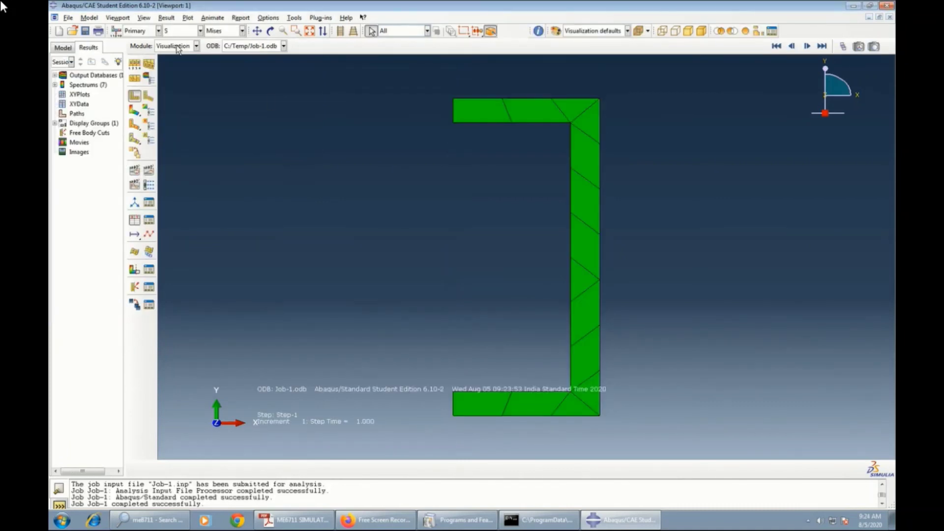
pyautogui.click(136, 111)
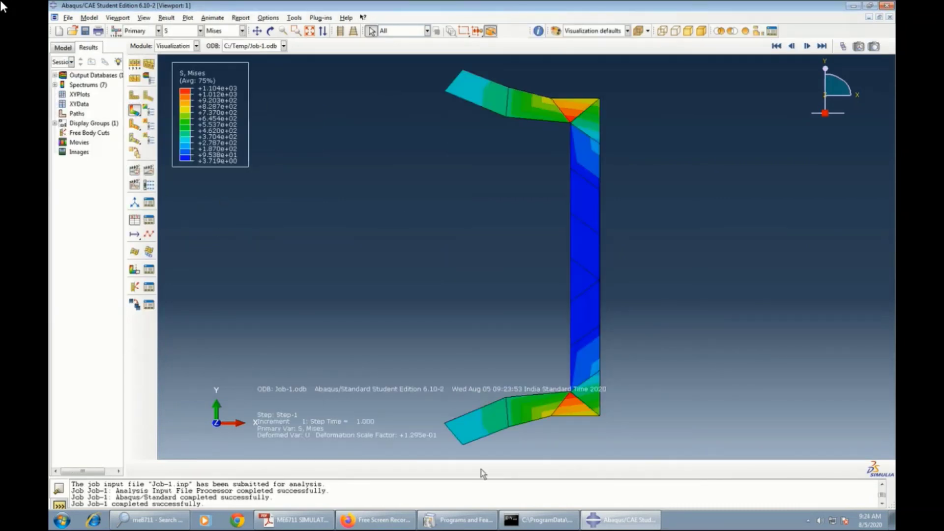
pyautogui.click(809, 521)
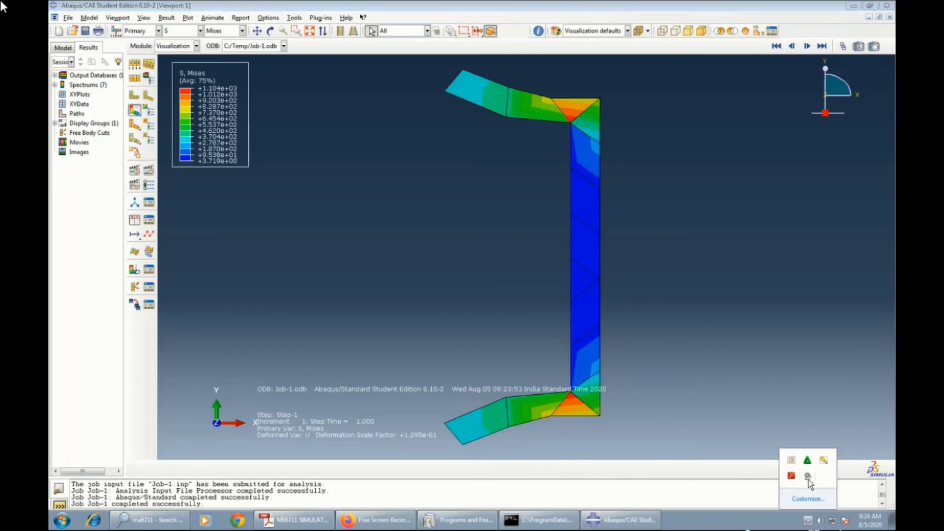
pyautogui.click(807, 477)
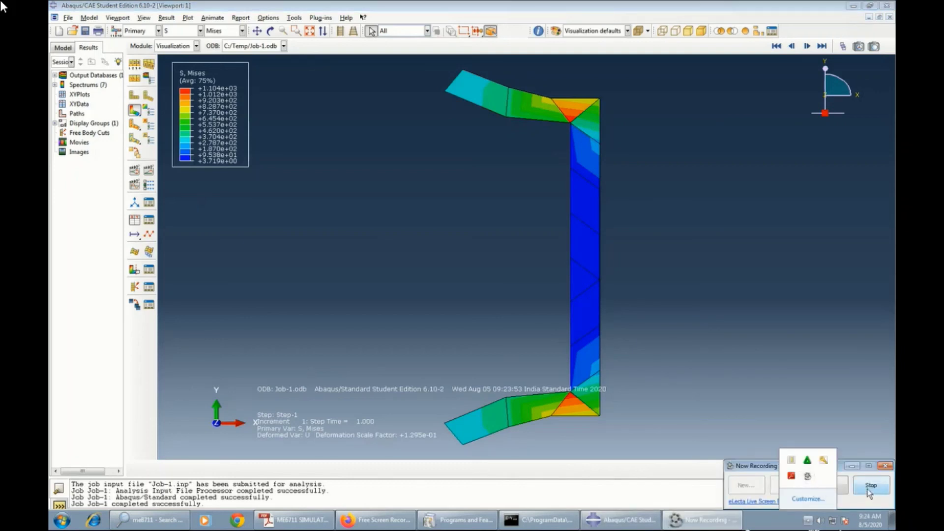